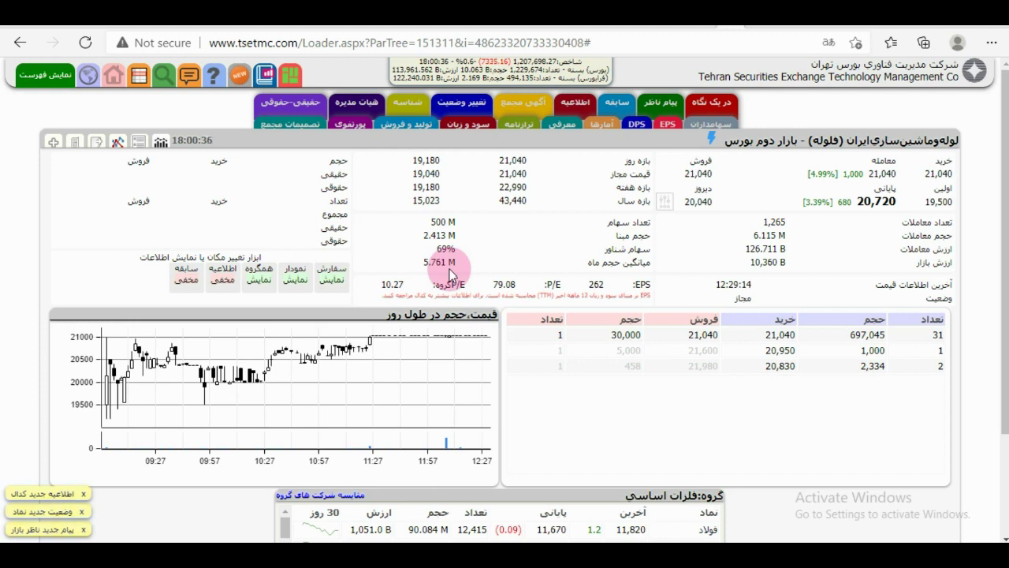
Open the individual and institutional trade history for لوله‌وماشین‌سازی ایران (فلوله), then switch to the Book1 workbook in Excel.
{"action": "left_click", "coordinate": [304, 111]}
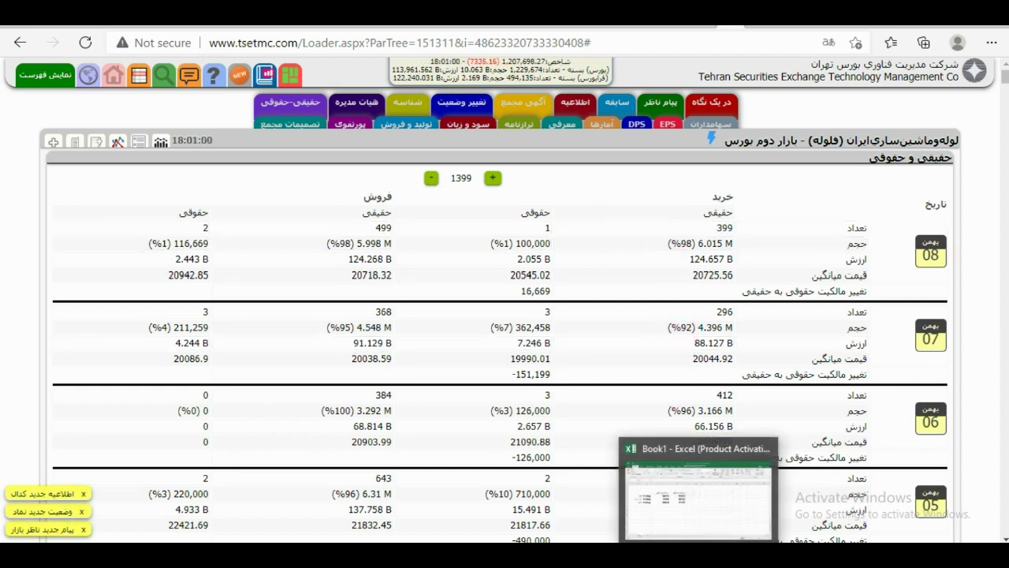
{"action": "left_click", "coordinate": [663, 518]}
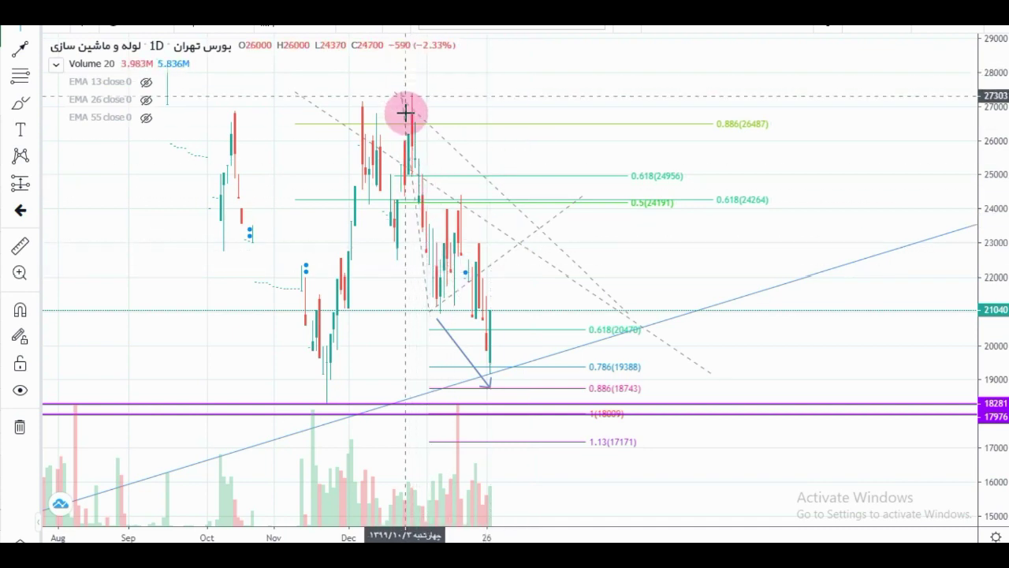
Draw an upward arrow beside the last candle on the لوله و ماشین سازی chart, from about 19458 to about 23905.
{"action": "left_click", "coordinate": [478, 273]}
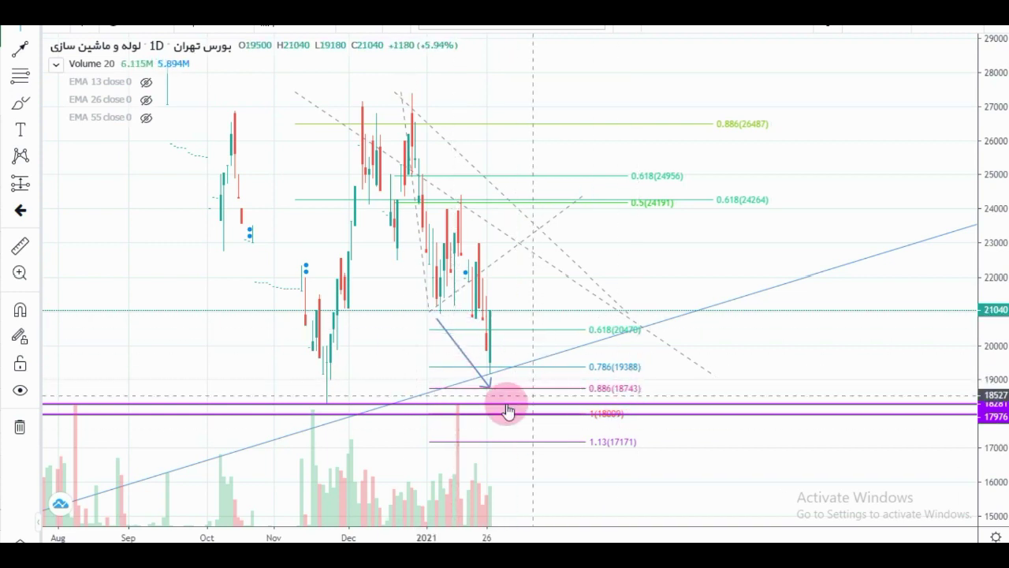
{"action": "left_click", "coordinate": [508, 418]}
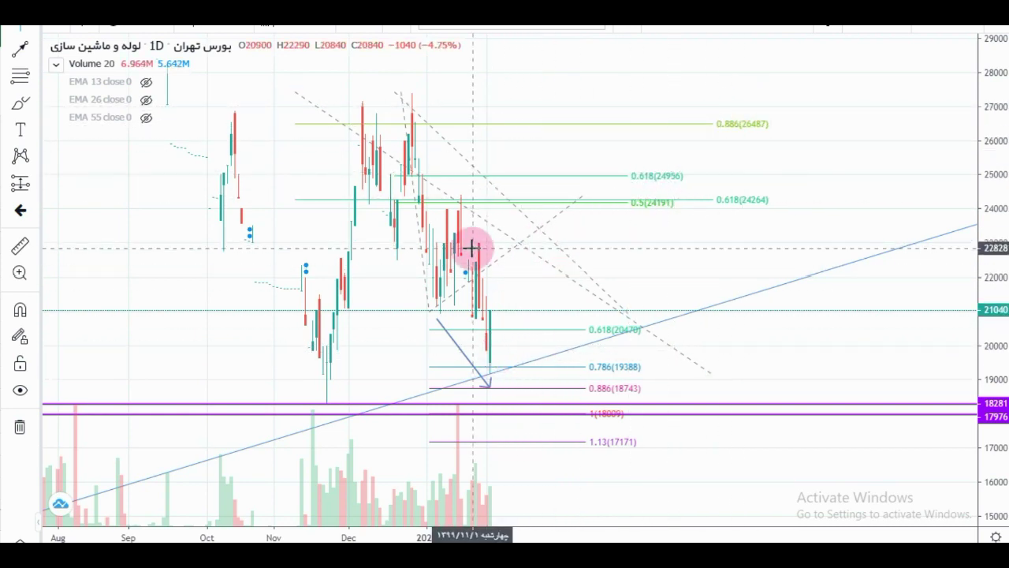
{"action": "left_click", "coordinate": [19, 49]}
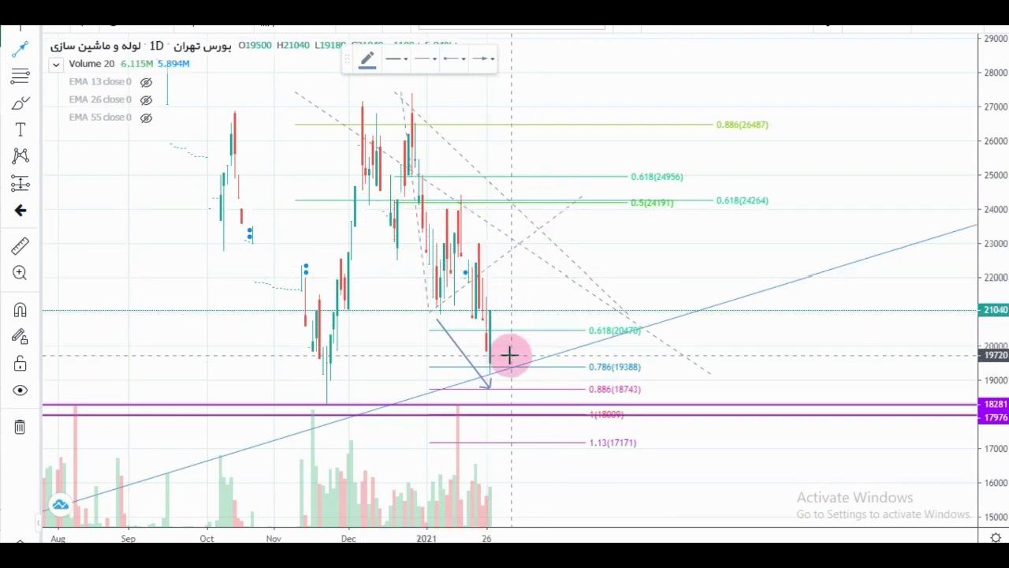
{"action": "left_click_drag", "start_coordinate": [504, 363], "coordinate": [589, 211]}
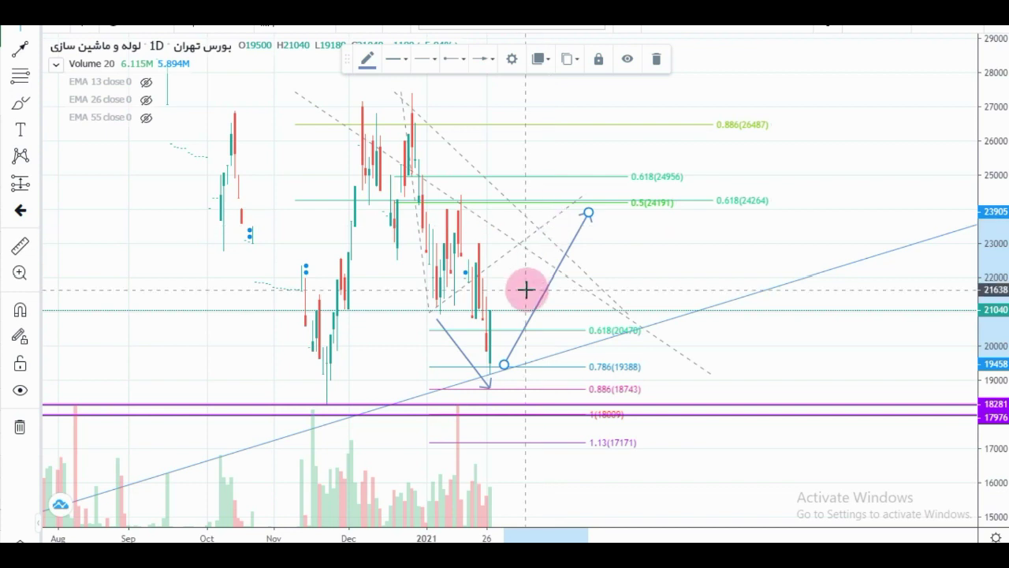
{"action": "left_click", "coordinate": [495, 381]}
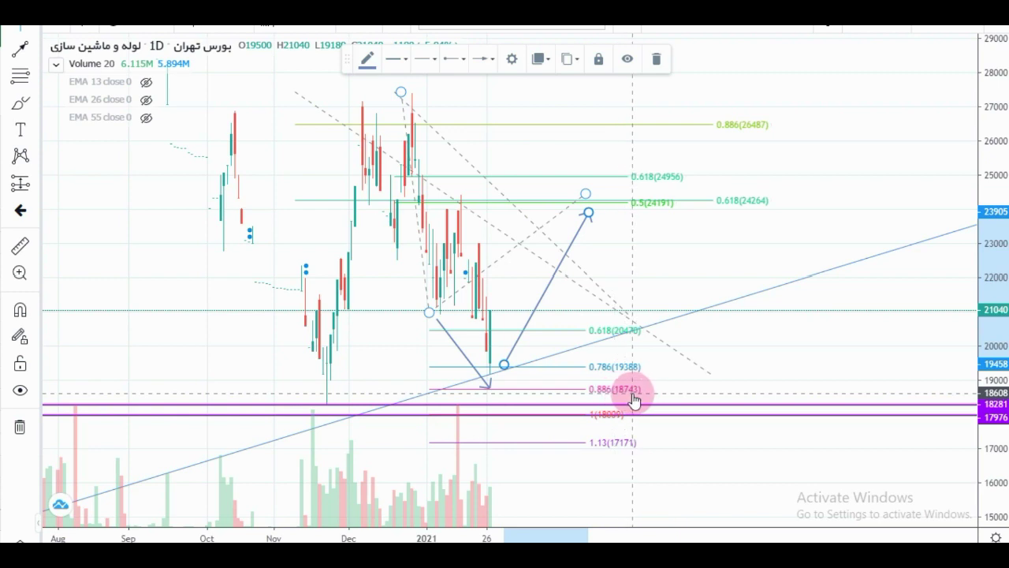
{"action": "left_click", "coordinate": [482, 416]}
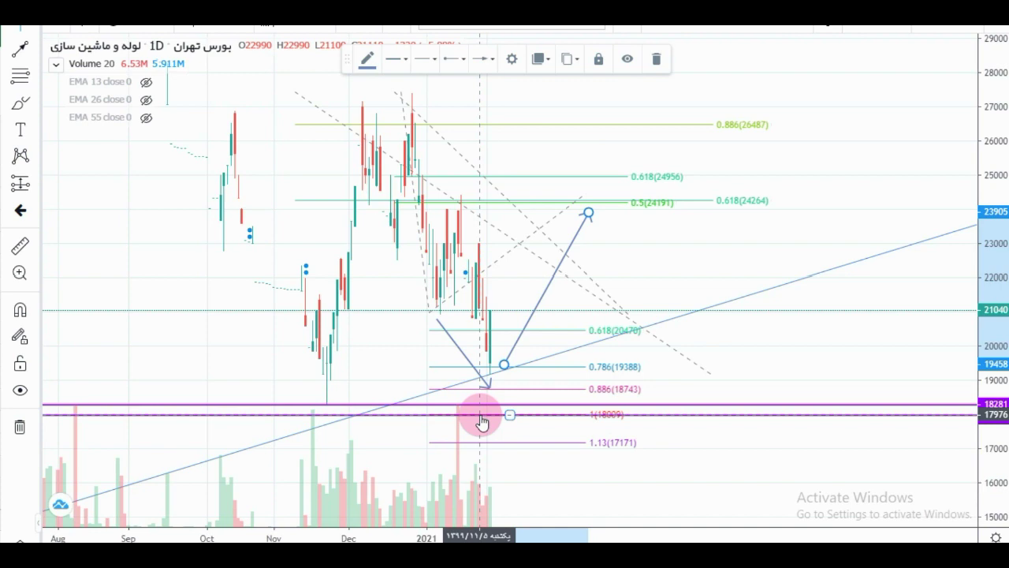
{"action": "left_click", "coordinate": [617, 233]}
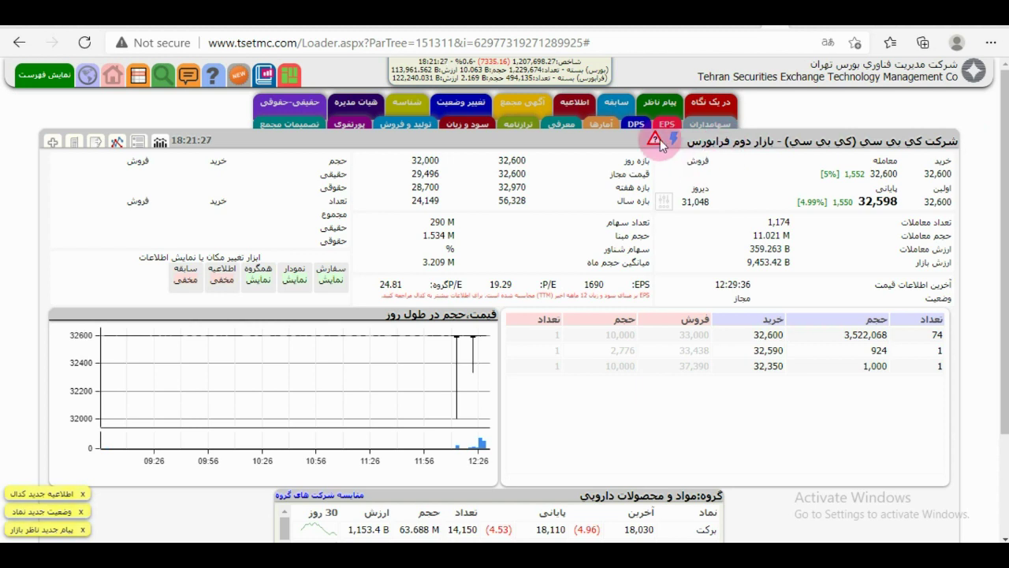
Review the کی بی سی stock summary and open its individual and institutional trade history.
{"action": "mouse_move", "coordinate": [660, 141]}
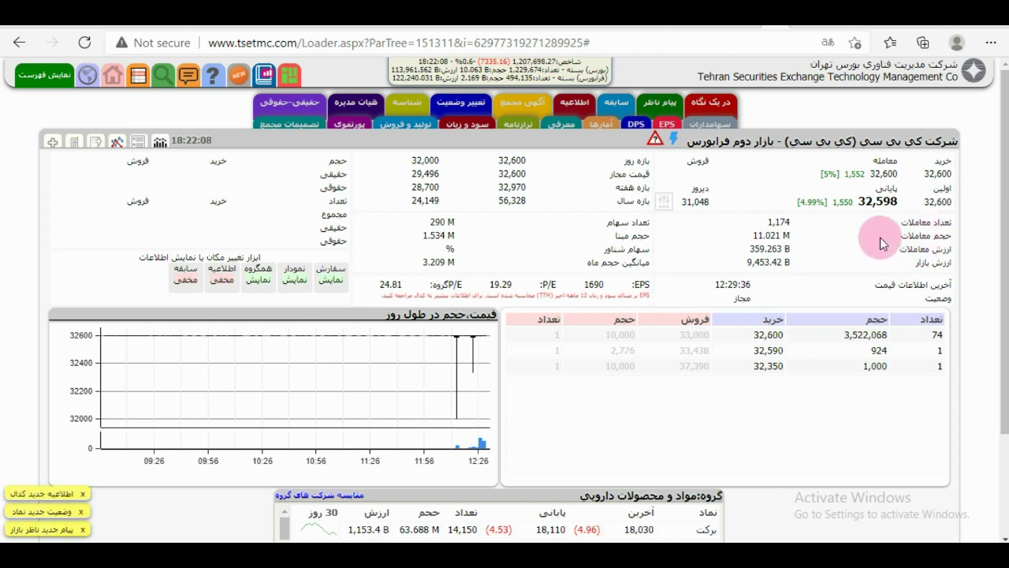
{"action": "left_click", "coordinate": [266, 104]}
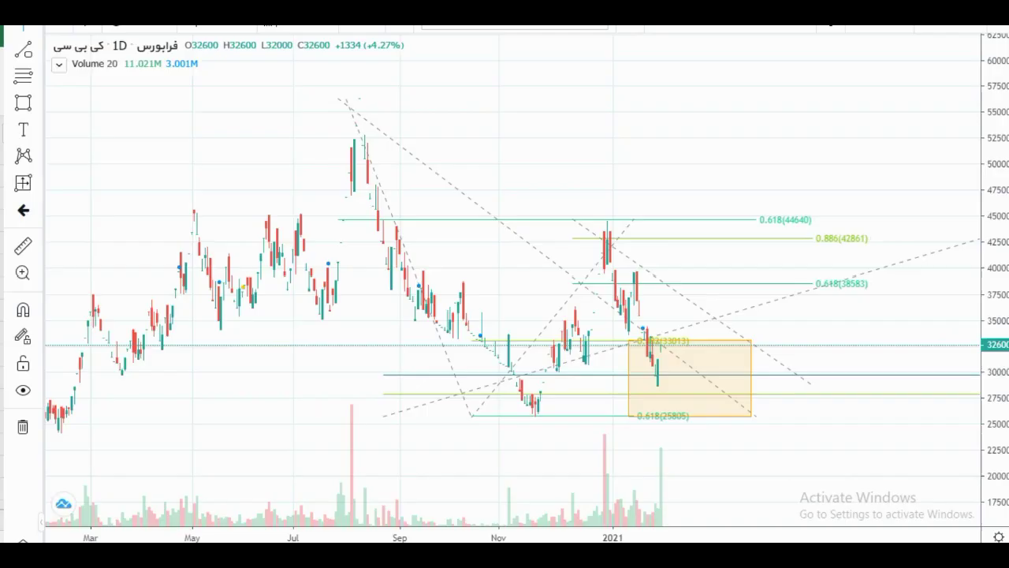
Examine the latest کی بی سی candles against the orange zone and its surrounding Fibonacci levels.
{"action": "left_click_drag", "start_coordinate": [723, 408], "coordinate": [588, 317]}
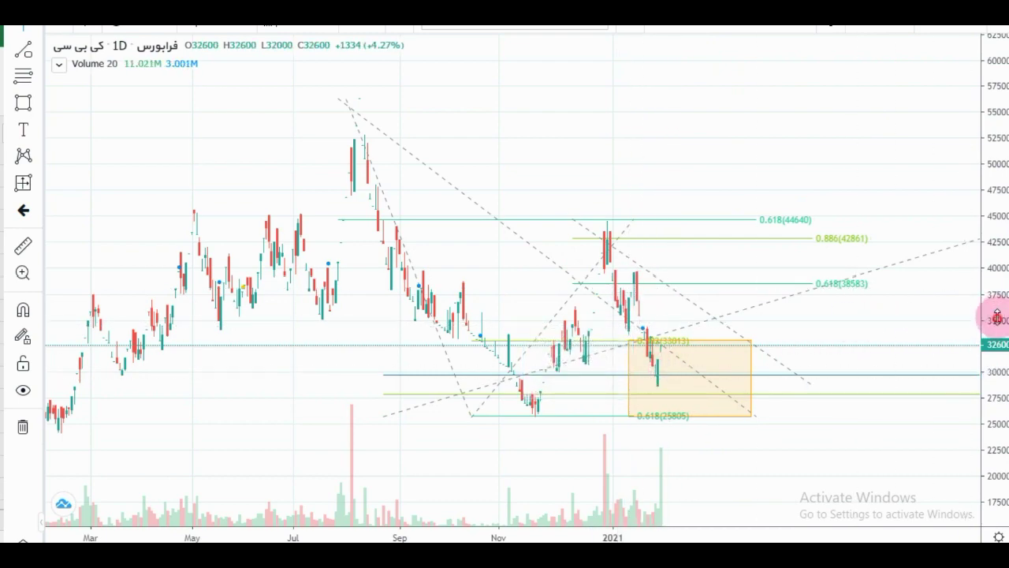
{"action": "left_click_drag", "start_coordinate": [991, 315], "coordinate": [993, 250]}
{"action": "scroll", "coordinate": [902, 302], "scroll_direction": "up", "scroll_amount": 2}
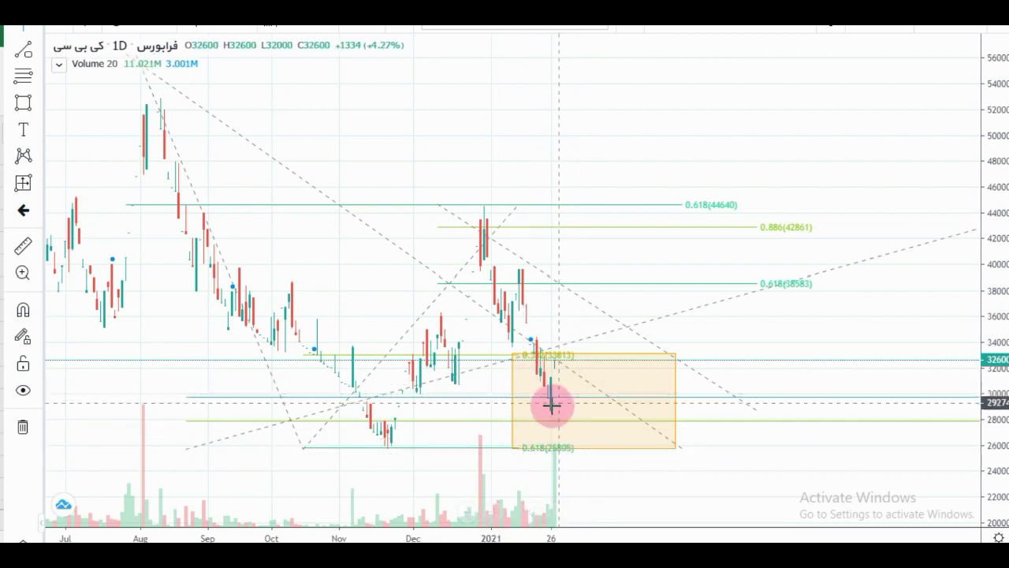
{"action": "mouse_move", "coordinate": [539, 363]}
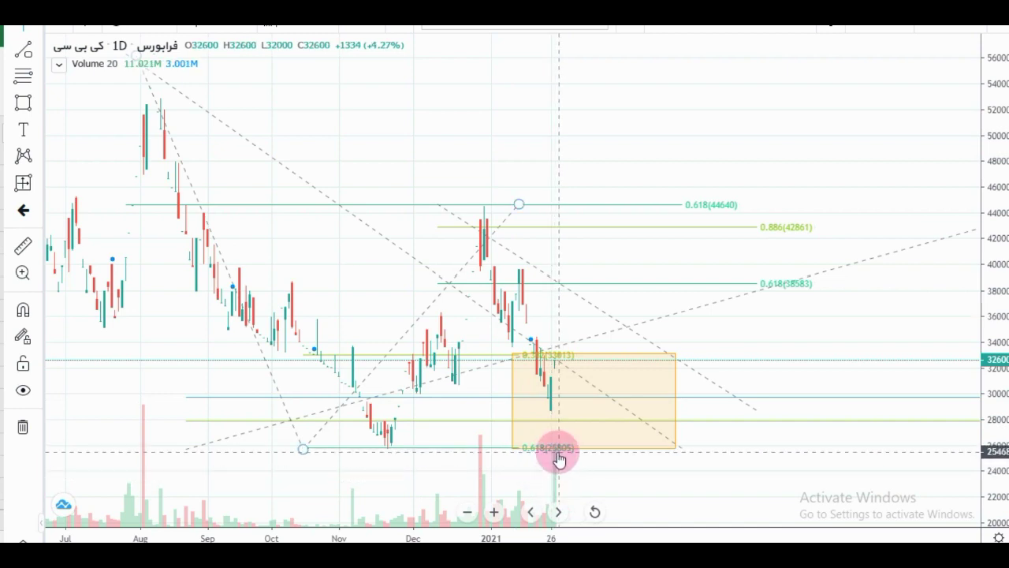
{"action": "left_click_drag", "start_coordinate": [586, 470], "coordinate": [690, 498]}
{"action": "left_click", "coordinate": [681, 458]}
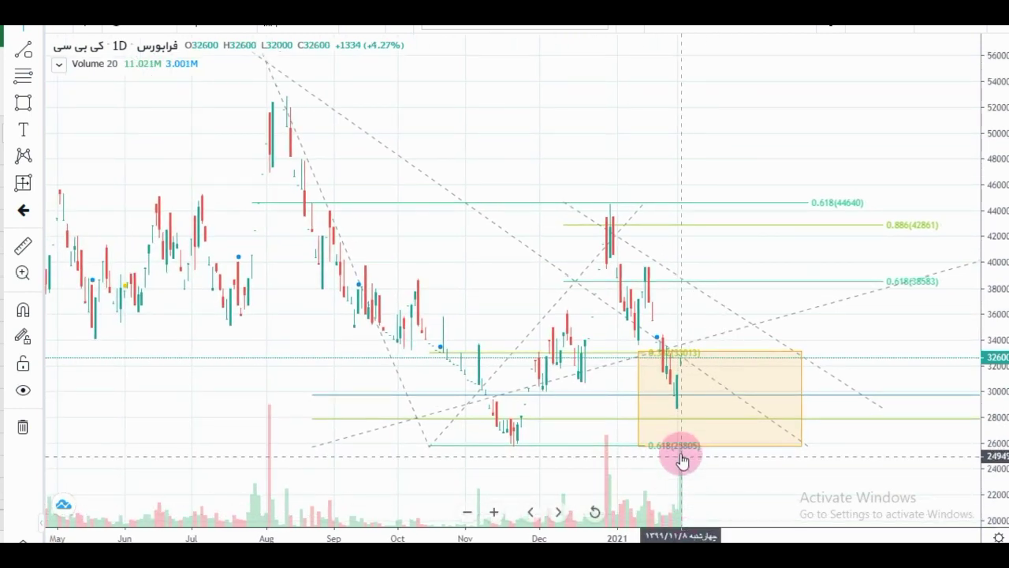
{"action": "left_click", "coordinate": [683, 498]}
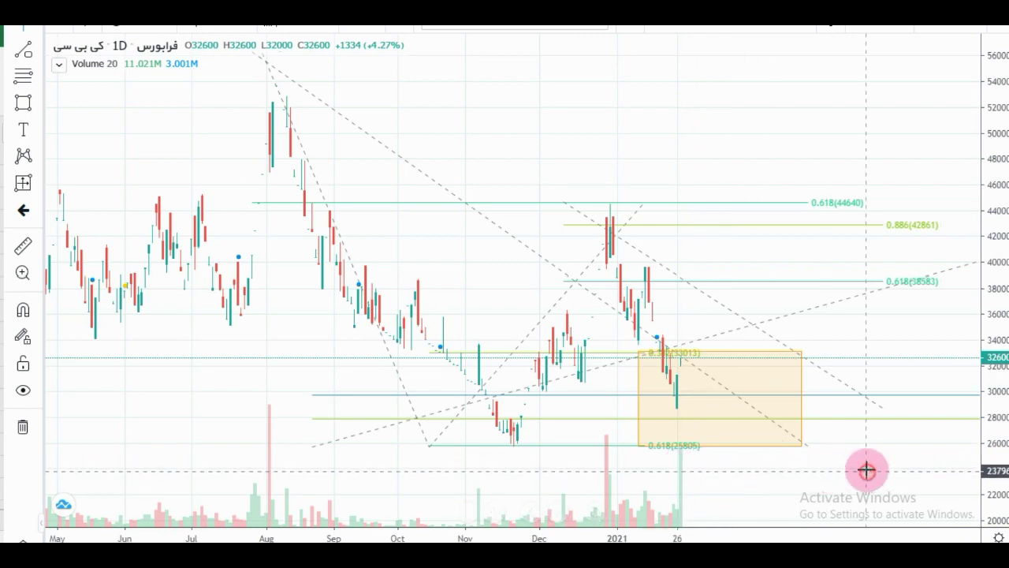
{"action": "scroll", "coordinate": [793, 435], "scroll_direction": "down", "scroll_amount": 3}
{"action": "scroll", "coordinate": [938, 428], "scroll_direction": "down", "scroll_amount": 1}
{"action": "left_click_drag", "start_coordinate": [937, 428], "coordinate": [791, 442]}
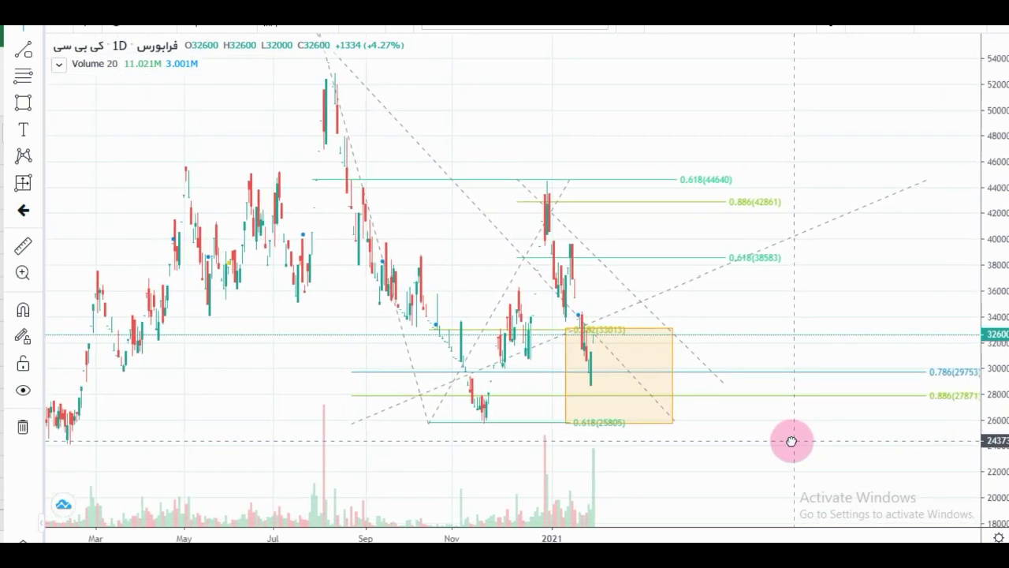
Add a horizontal line at about 28640, along the low of the latest downswing.
{"action": "left_click", "coordinate": [32, 52]}
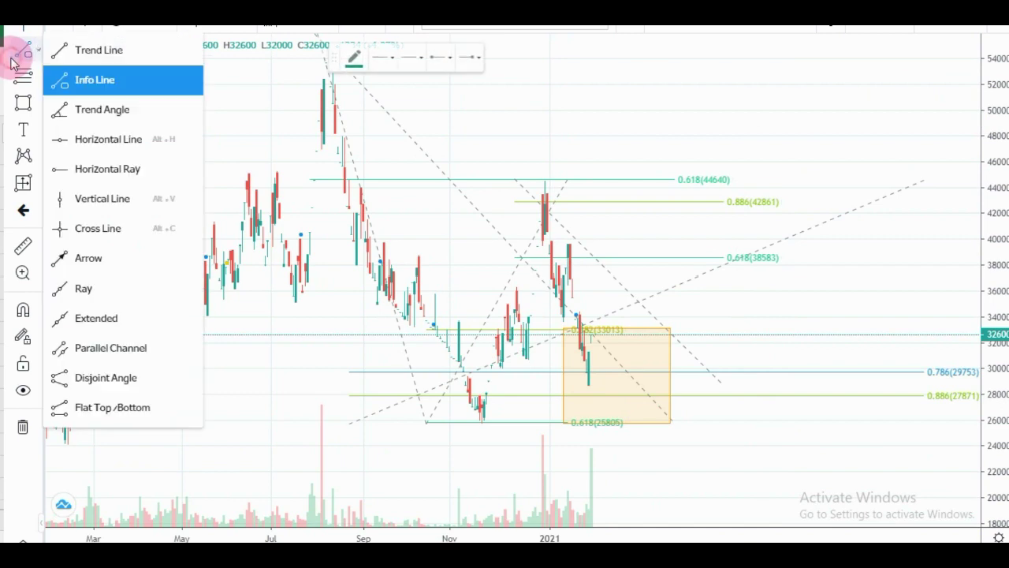
{"action": "left_click", "coordinate": [93, 138]}
{"action": "left_click", "coordinate": [664, 396]}
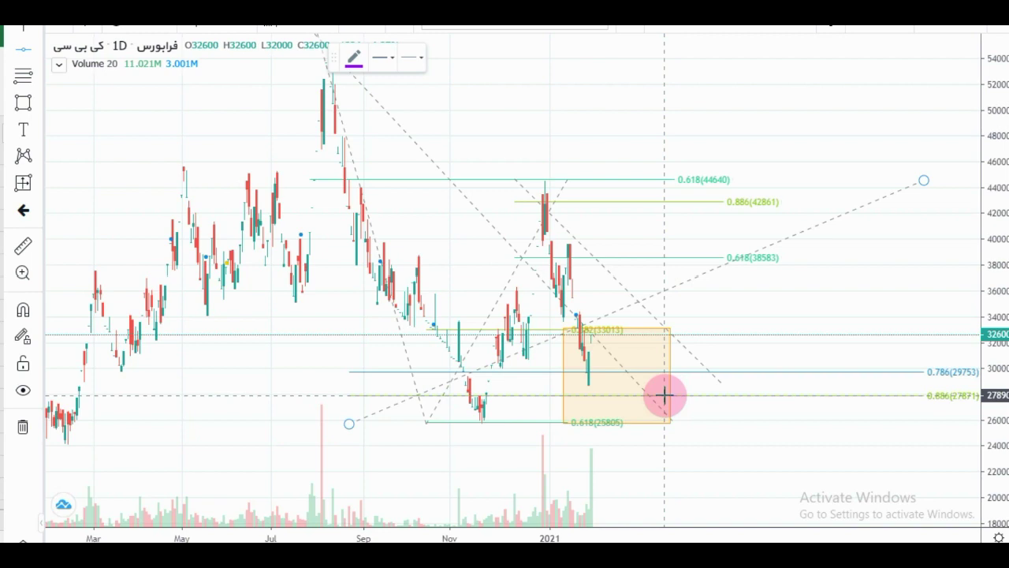
{"action": "left_click", "coordinate": [588, 360]}
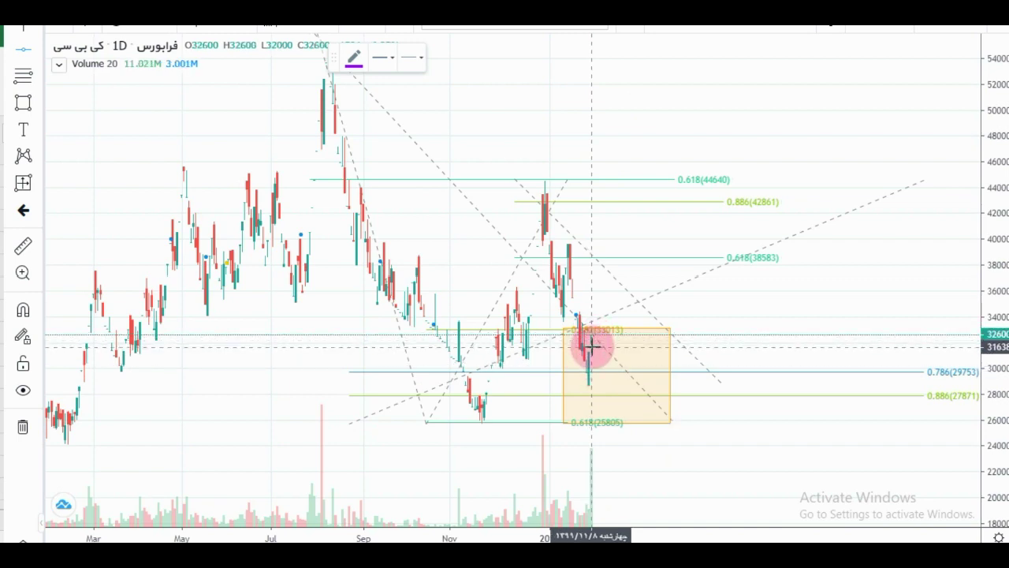
{"action": "left_click", "coordinate": [602, 385]}
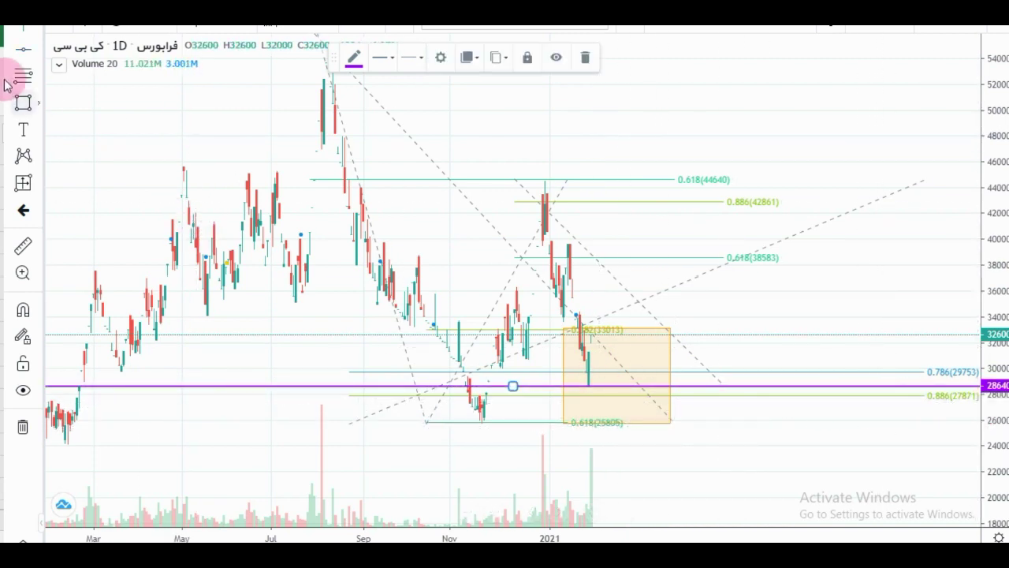
Add a second horizontal line at about 27890, on the 0.886 Fibonacci level inside the orange zone.
{"action": "left_click", "coordinate": [24, 49]}
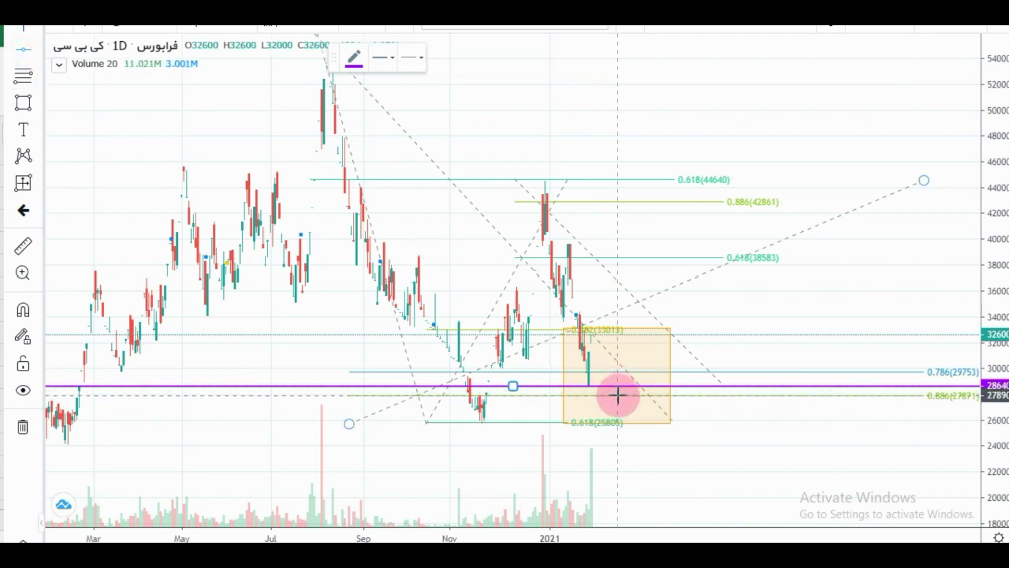
{"action": "left_click", "coordinate": [617, 394]}
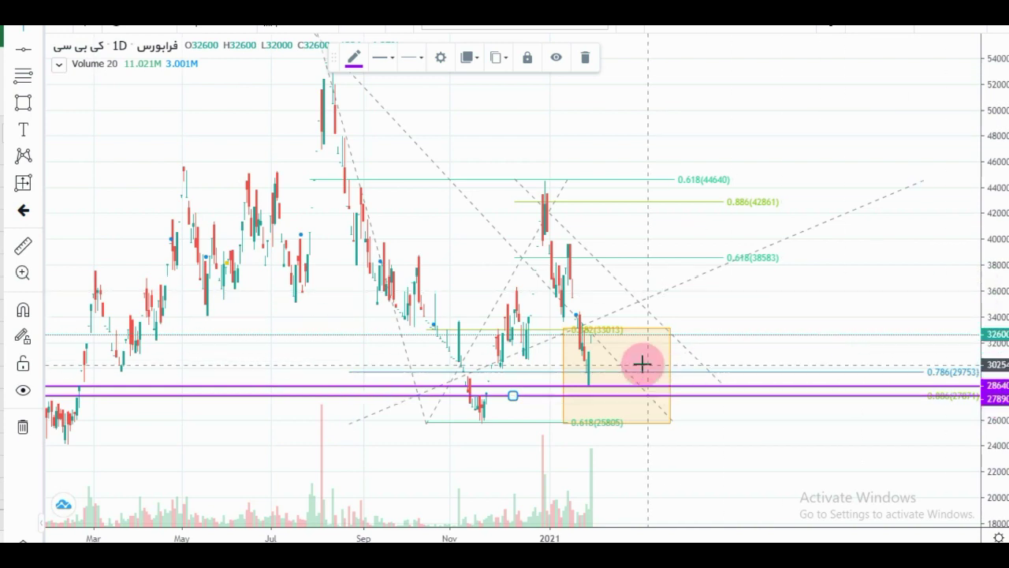
{"action": "left_click", "coordinate": [603, 349]}
Draw a rectangle with cyan border and fill between about 42882 and 38615, spanning the upper 0.886 and 0.618 Fibonacci levels.
{"action": "left_click_drag", "start_coordinate": [824, 303], "coordinate": [807, 273]}
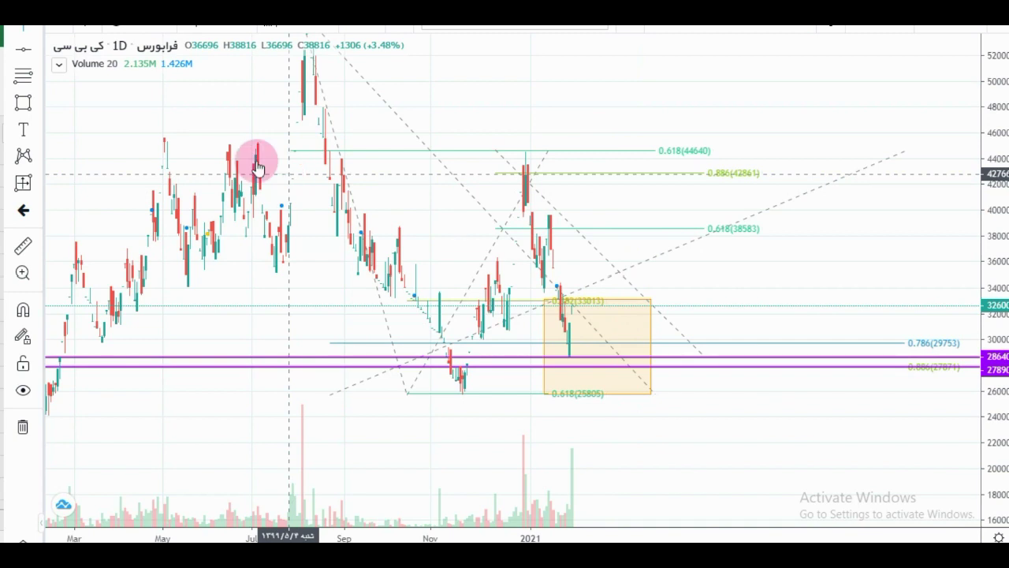
{"action": "left_click", "coordinate": [23, 106]}
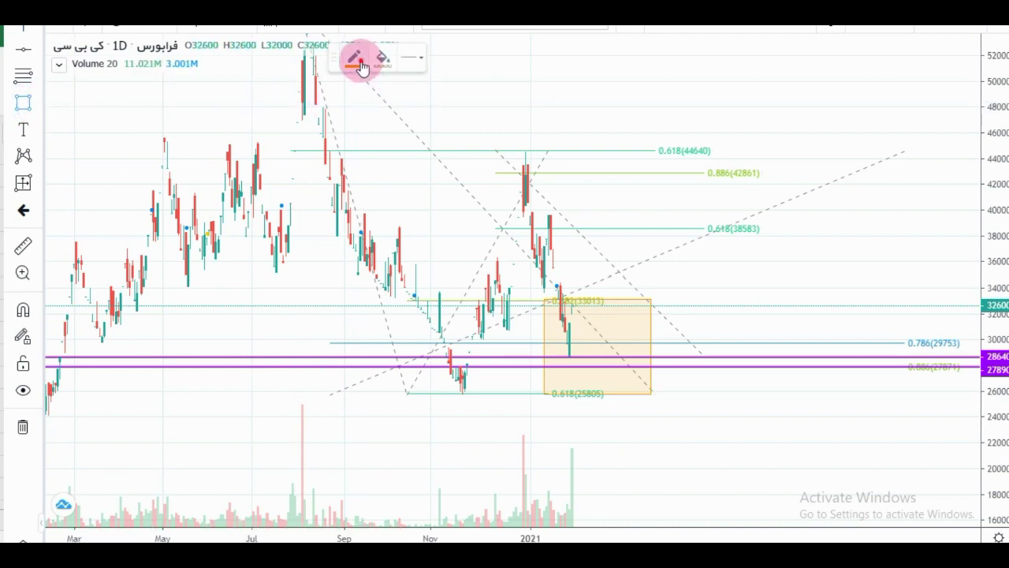
{"action": "left_click", "coordinate": [355, 58]}
{"action": "left_click", "coordinate": [417, 101]}
{"action": "left_click", "coordinate": [383, 59]}
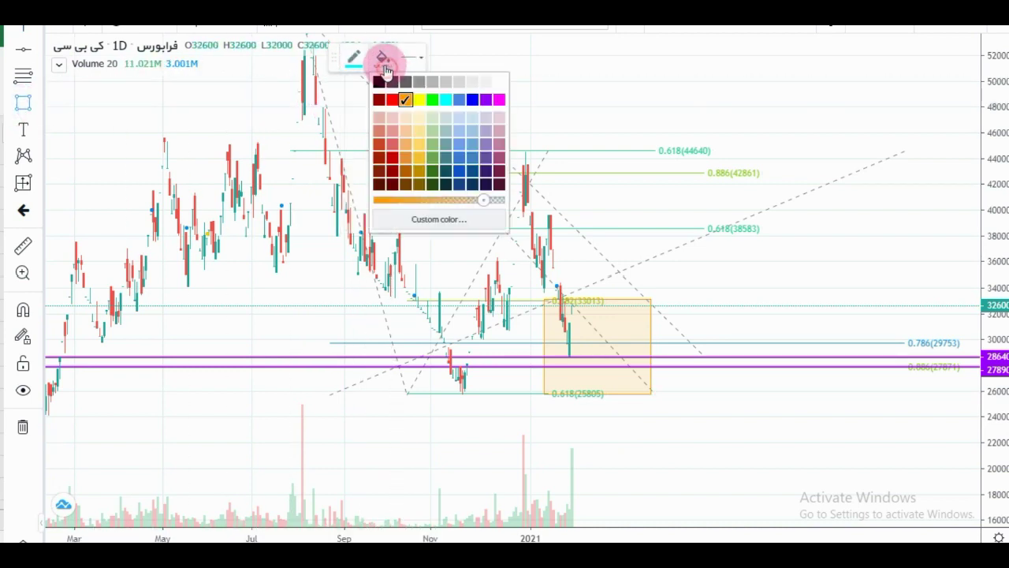
{"action": "left_click", "coordinate": [448, 102]}
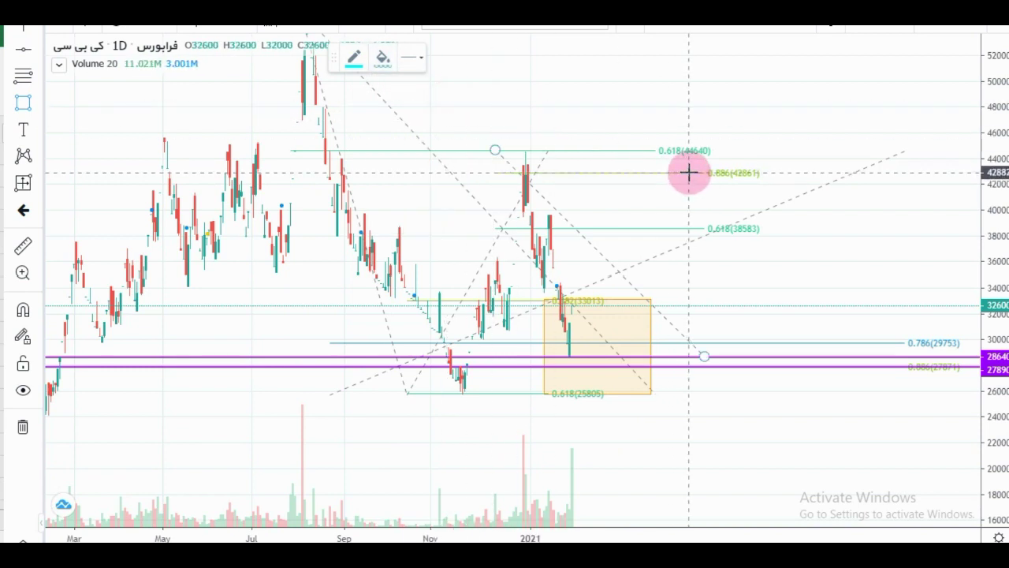
{"action": "mouse_move", "coordinate": [687, 172]}
{"action": "left_mouse_down"}
{"action": "mouse_move", "coordinate": [586, 225]}
{"action": "mouse_move", "coordinate": [526, 228]}
{"action": "left_mouse_up"}
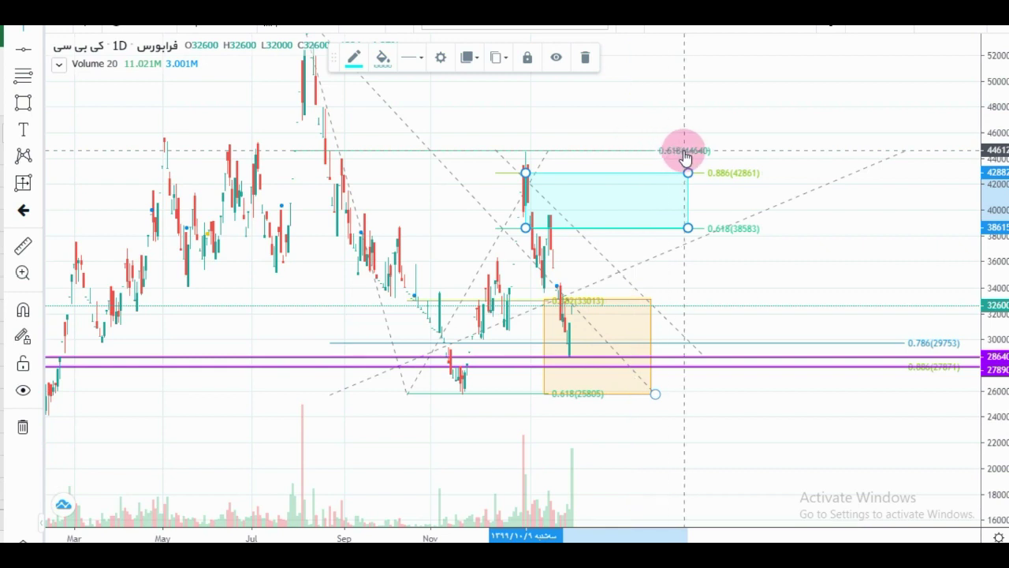
Add a horizontal line along the 0.618 (44640) Fibonacci level above the cyan rectangle.
{"action": "left_click", "coordinate": [23, 49]}
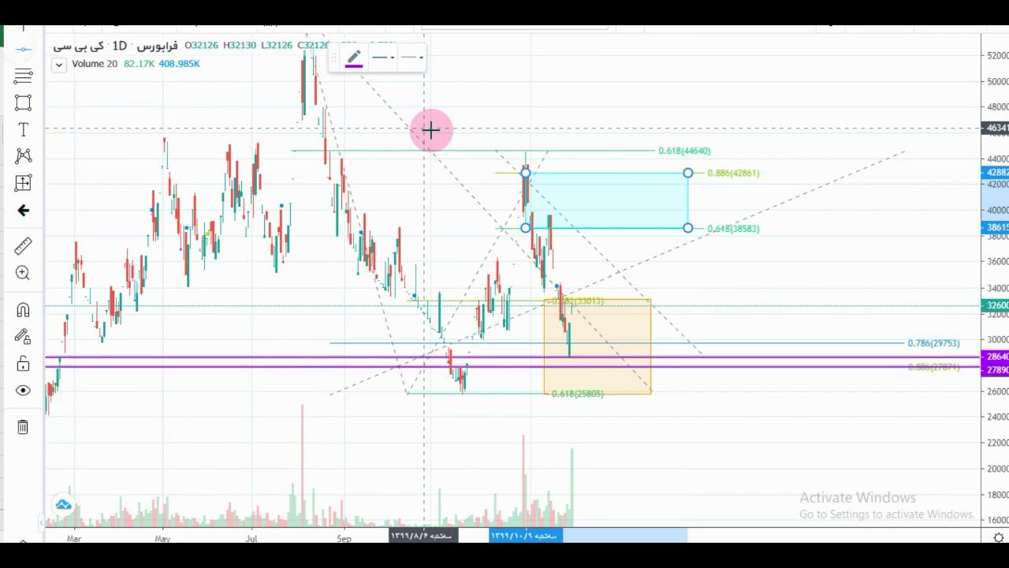
{"action": "left_click", "coordinate": [481, 149]}
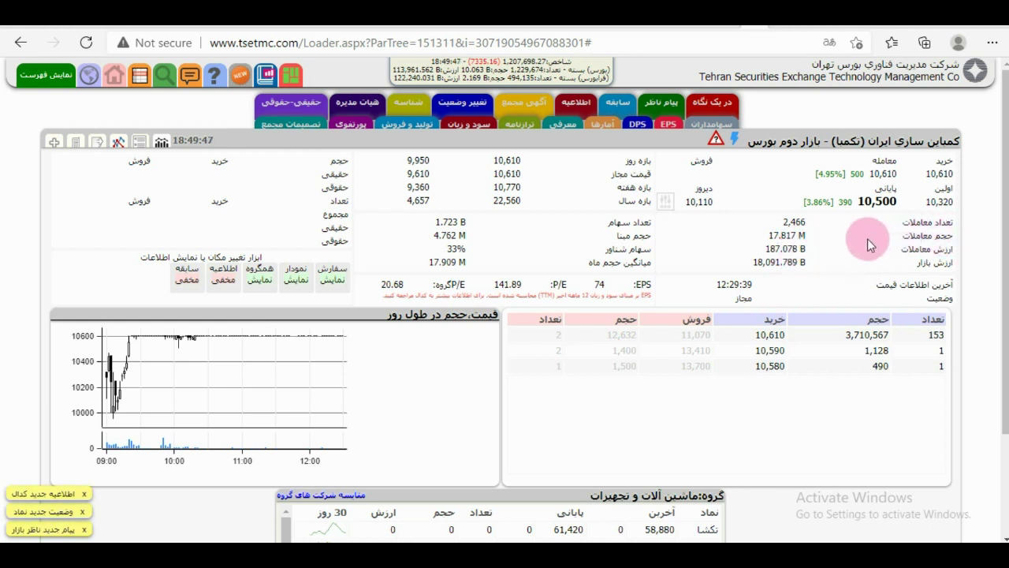
Check the trading volume and monthly average volume of کمباین سازی ایران (تکمبا) and open its individual and institutional trade history.
{"action": "mouse_move", "coordinate": [805, 235]}
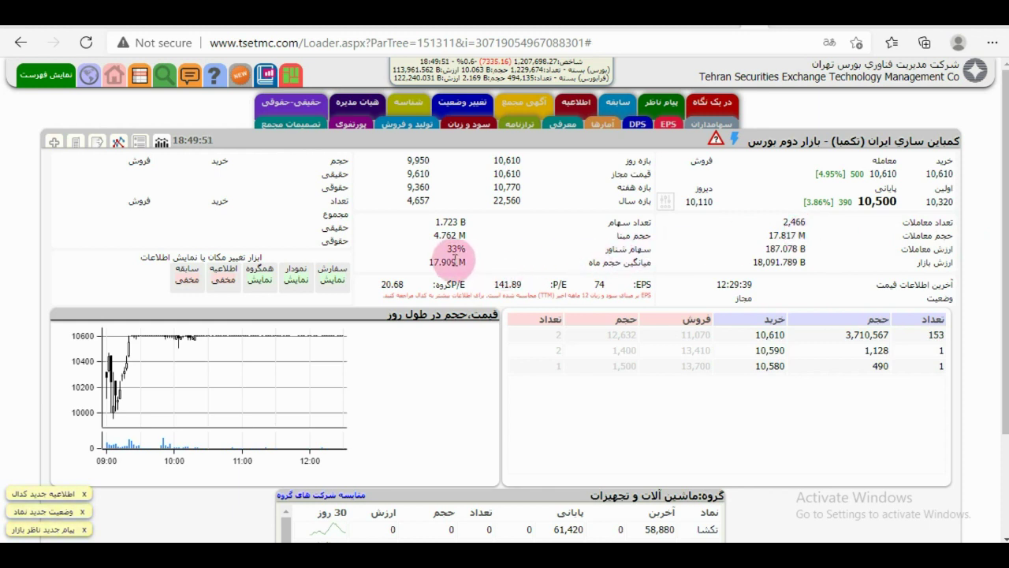
{"action": "mouse_move", "coordinate": [454, 266]}
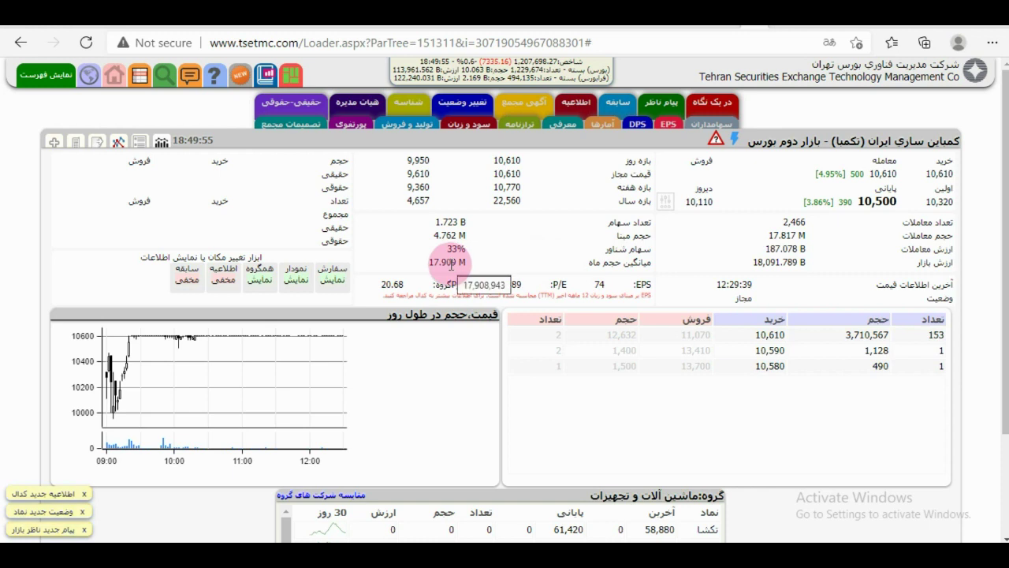
{"action": "left_click", "coordinate": [300, 101]}
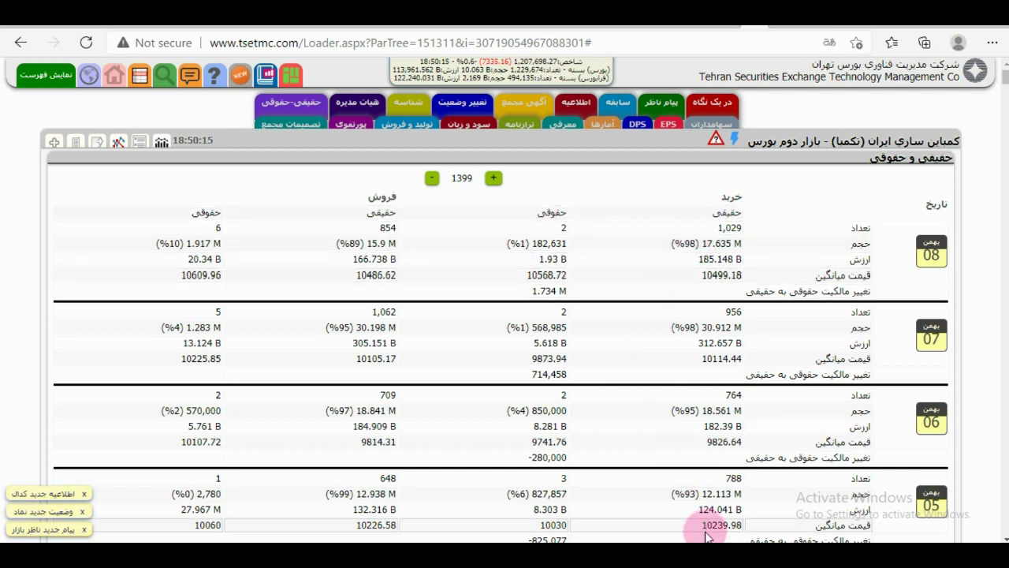
Switch to the کمباین سازی price chart and examine its numbered waves, falling trend lines and Fibonacci levels.
{"action": "key", "text": "alt+Tab"}
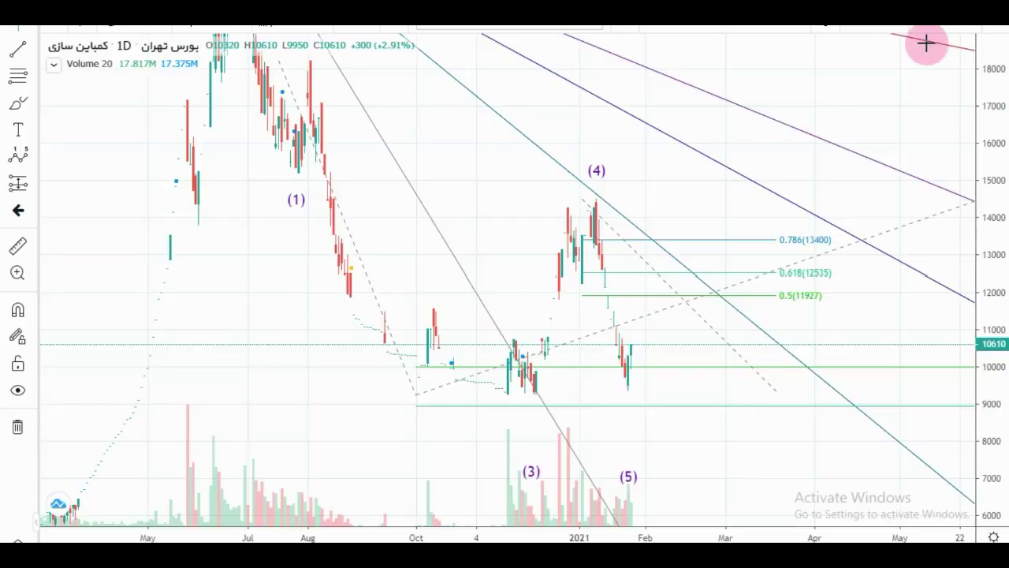
{"action": "left_click_drag", "start_coordinate": [923, 41], "coordinate": [913, 162]}
{"action": "left_click_drag", "start_coordinate": [991, 90], "coordinate": [991, 146]}
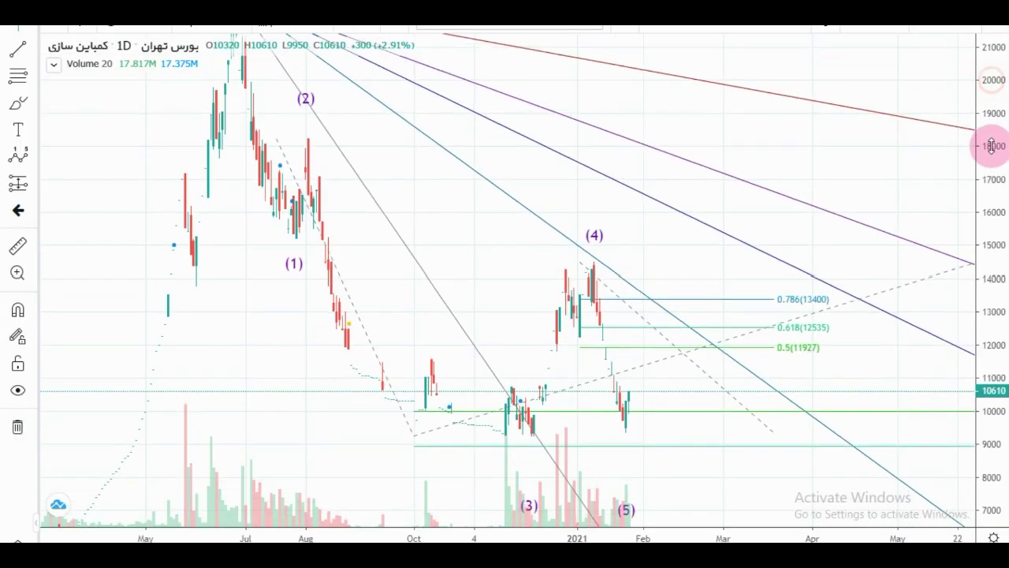
{"action": "left_click_drag", "start_coordinate": [912, 163], "coordinate": [867, 108]}
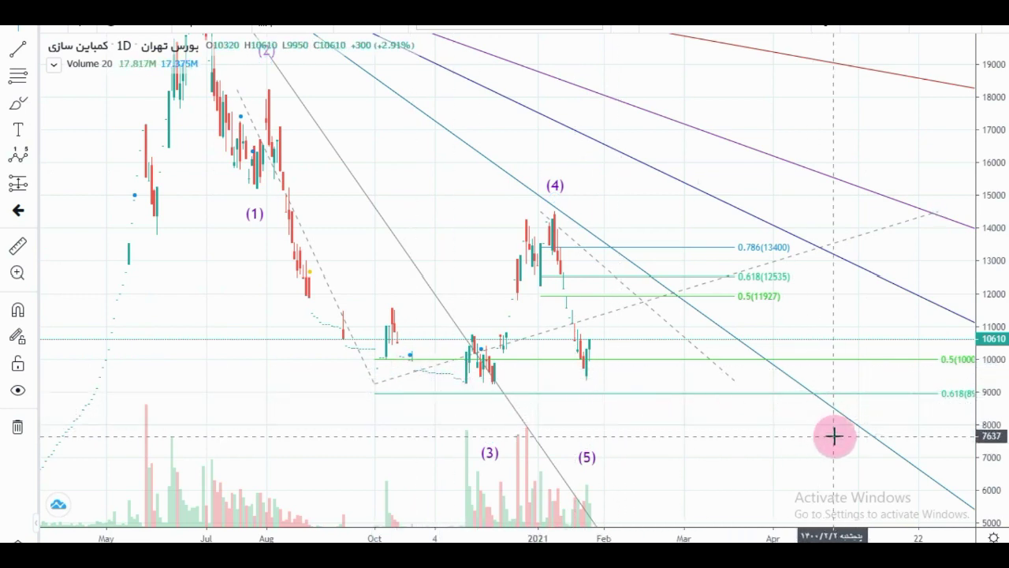
{"action": "left_click_drag", "start_coordinate": [752, 436], "coordinate": [775, 428]}
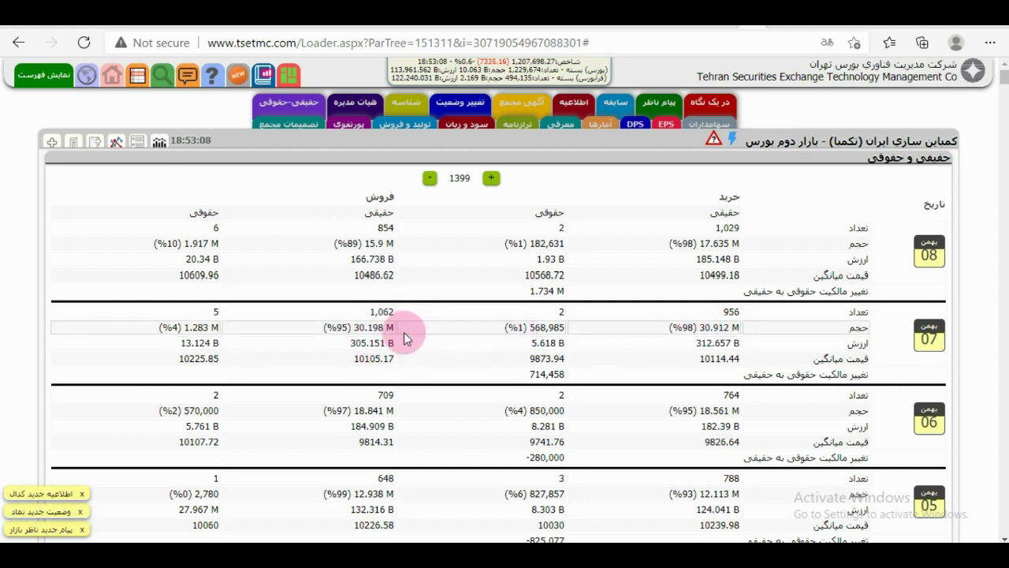
Check the exact individual selling volume for 07 بهمن in the تکمبا trade history.
{"action": "mouse_move", "coordinate": [392, 333]}
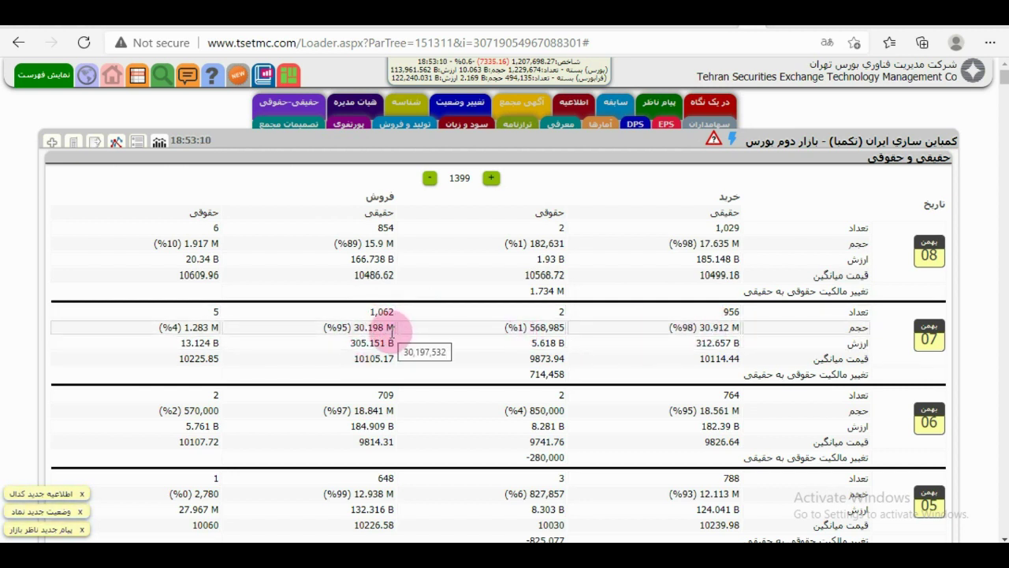